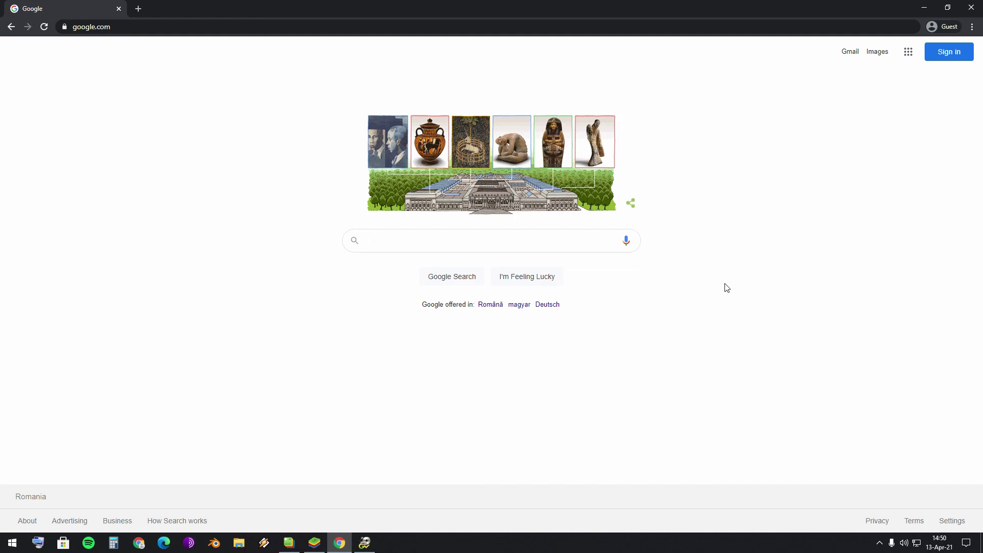
# Step: Search Google for 'bluestacks' and open the BlueStacks download page
pyautogui.click(156, 28)
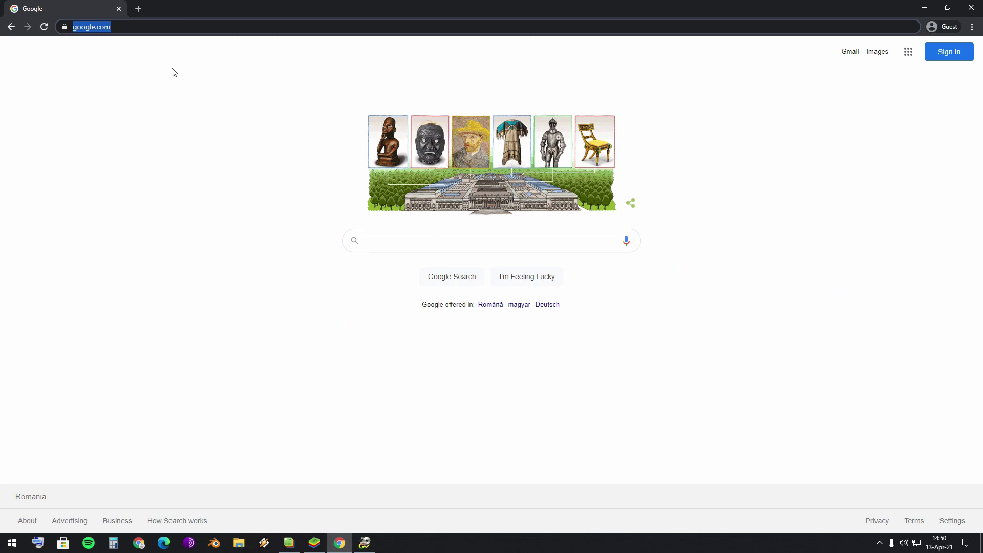
pyautogui.write('blues')
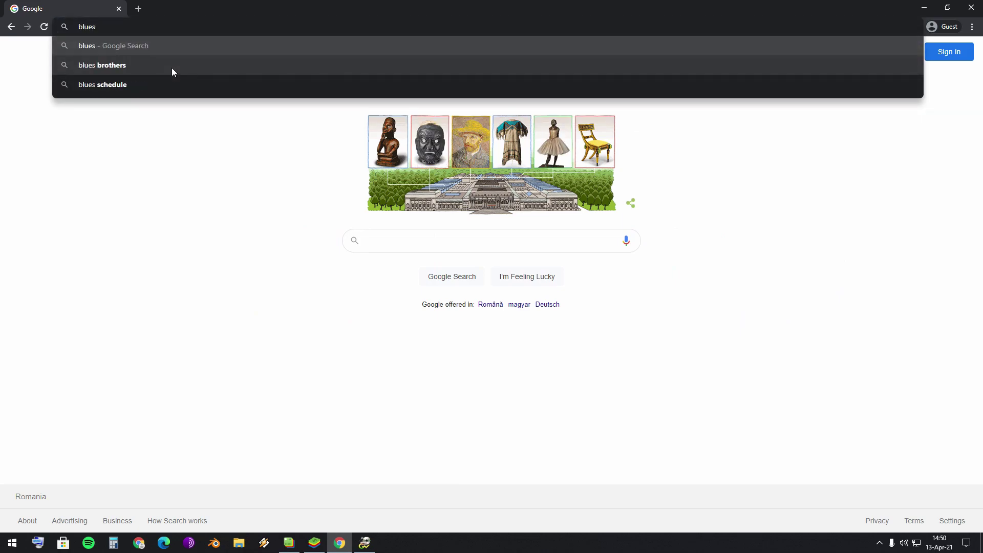
pyautogui.write('tac')
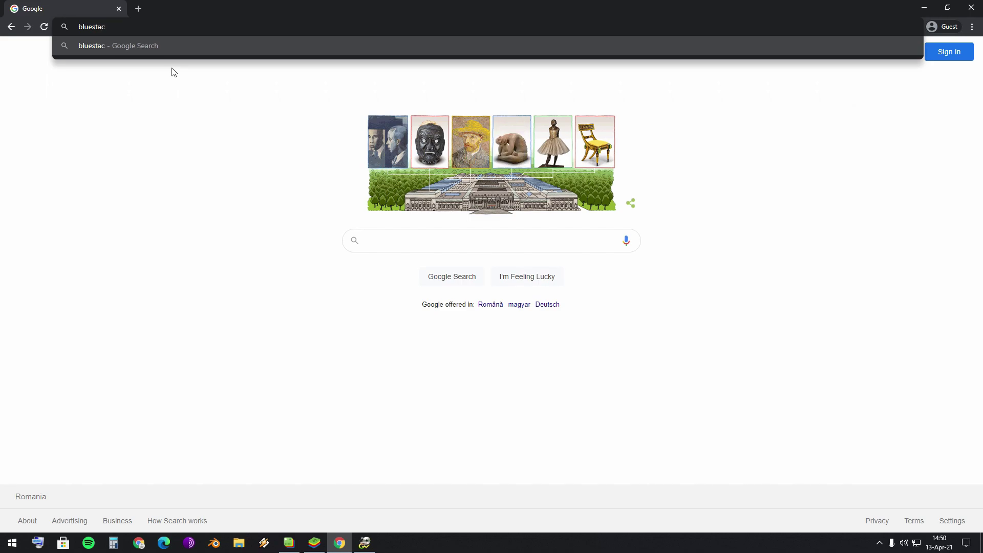
pyautogui.write('ks')
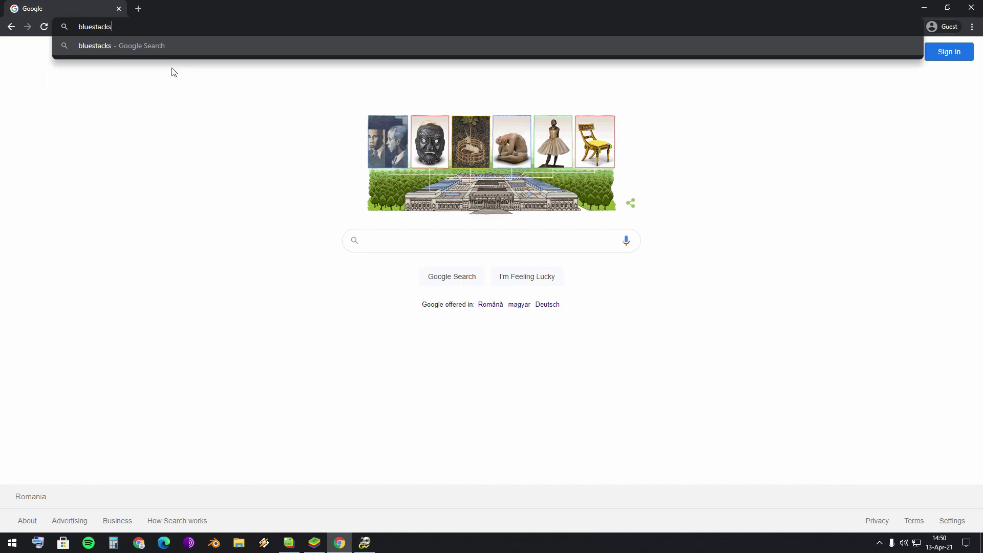
pyautogui.press('Return')
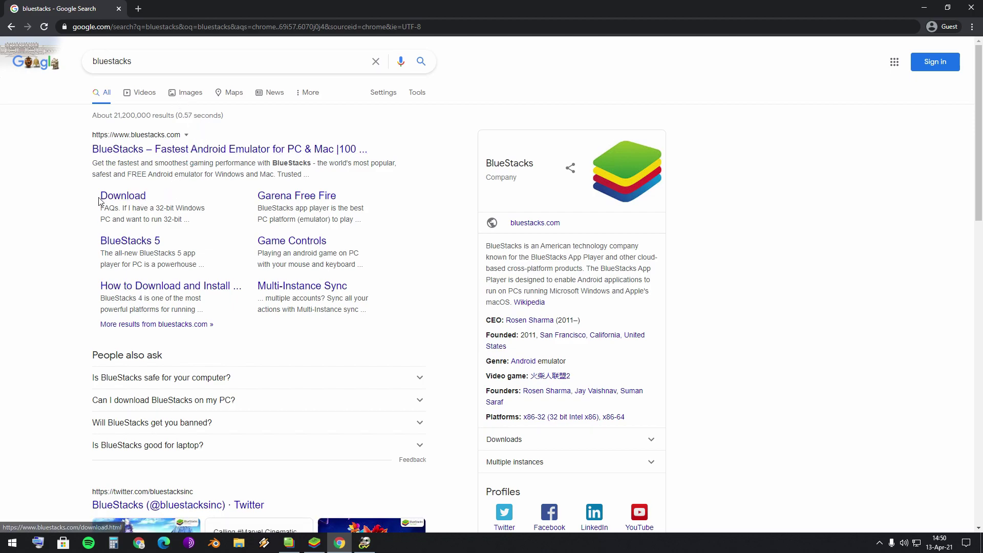
pyautogui.click(145, 200)
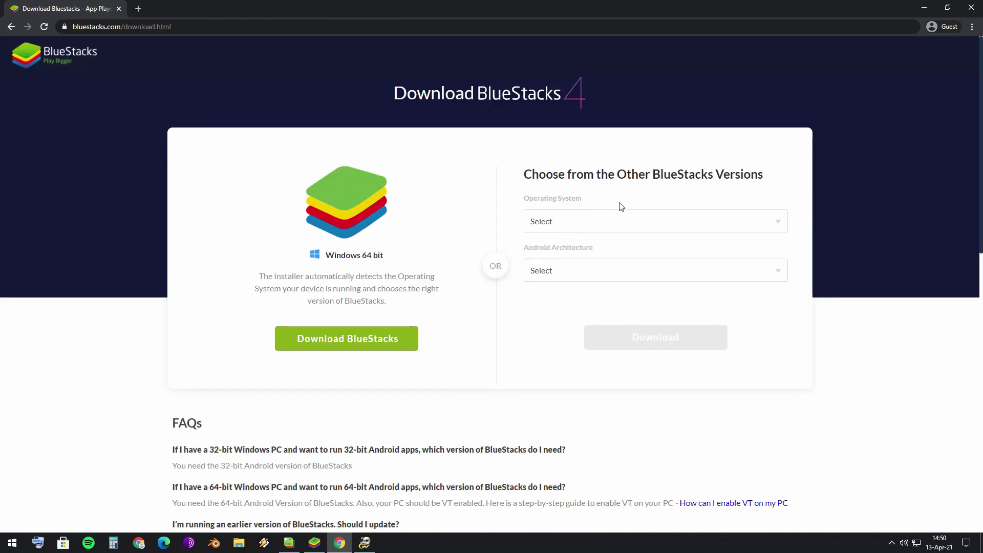
# Step: Download the BlueStacks installer for Windows 64 Bit with the Android 32 Bit architecture
pyautogui.click(603, 226)
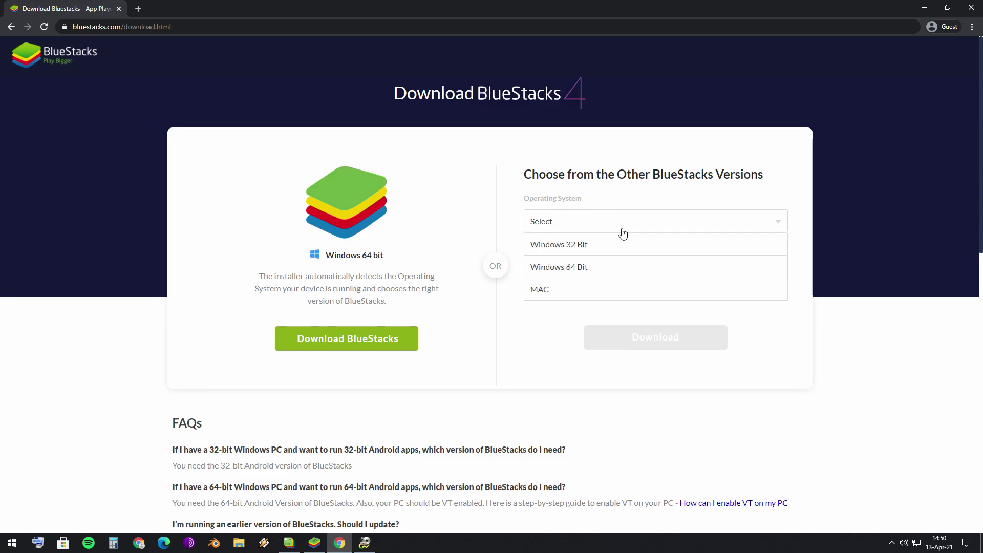
pyautogui.click(606, 274)
pyautogui.click(594, 279)
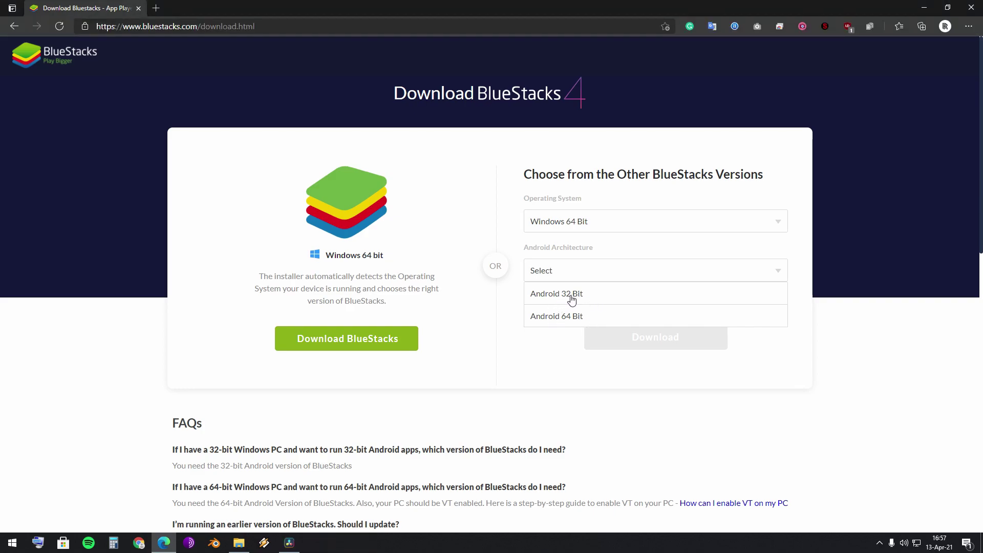
pyautogui.click(624, 301)
pyautogui.click(638, 343)
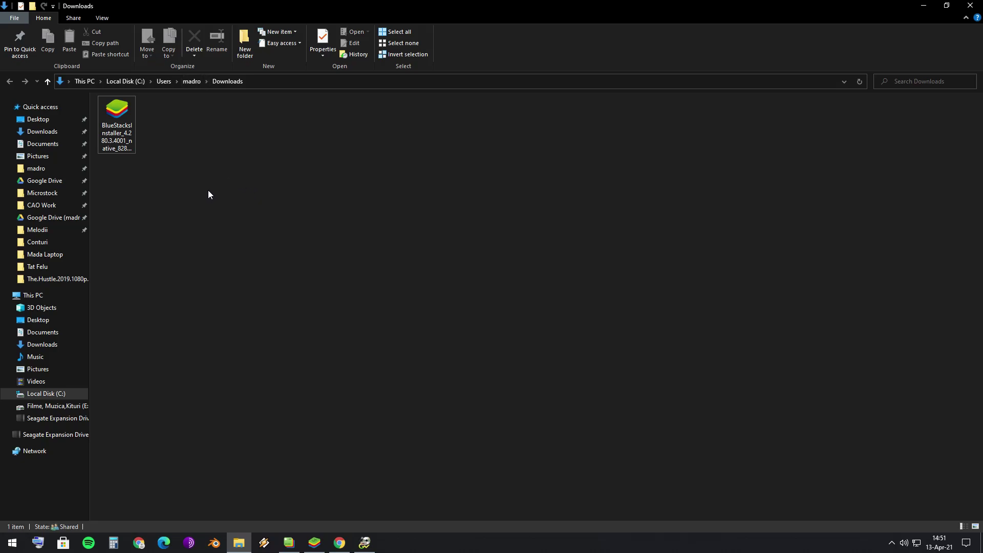
# Step: Run the BlueStacks installer from Downloads and bring the BlueStacks window forward
pyautogui.click(118, 131)
pyautogui.click(163, 156)
pyautogui.click(323, 541)
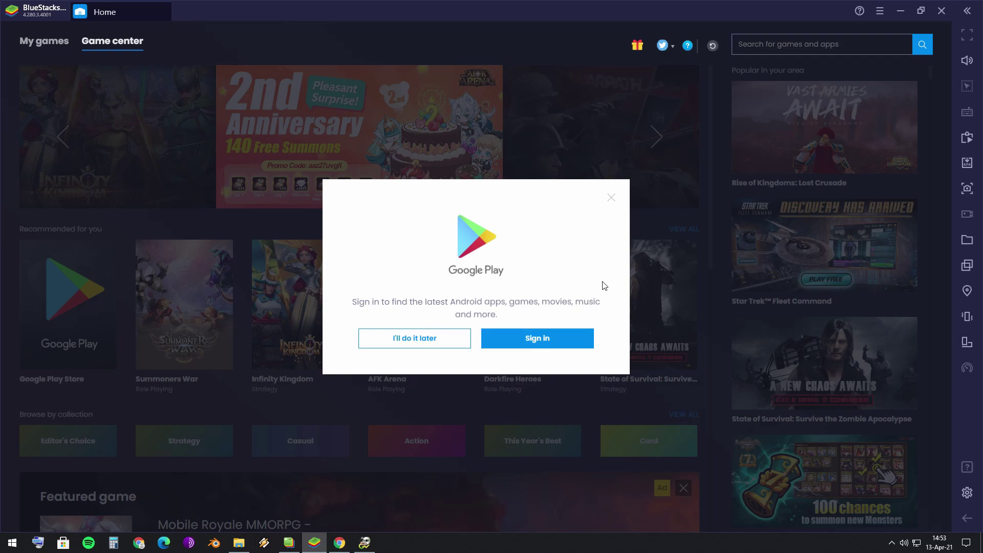
# Step: Start the Google Play sign-in from BlueStacks and get to the account e-mail entry
pyautogui.click(581, 344)
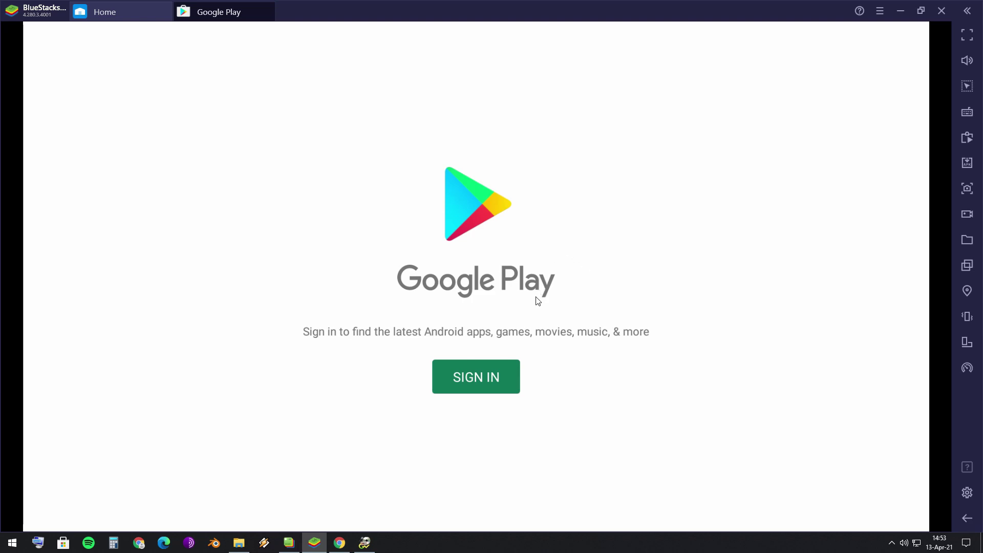
pyautogui.click(486, 388)
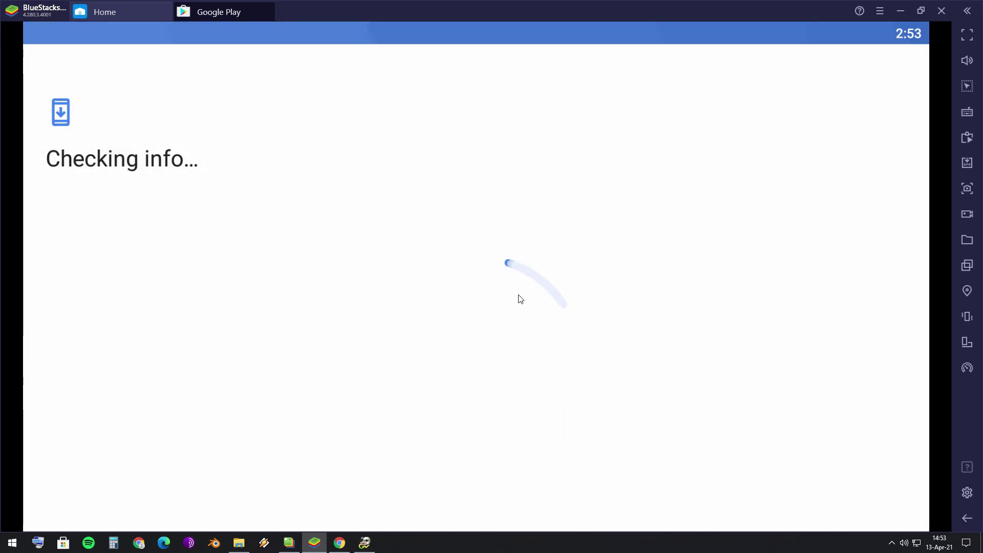
pyautogui.click(420, 292)
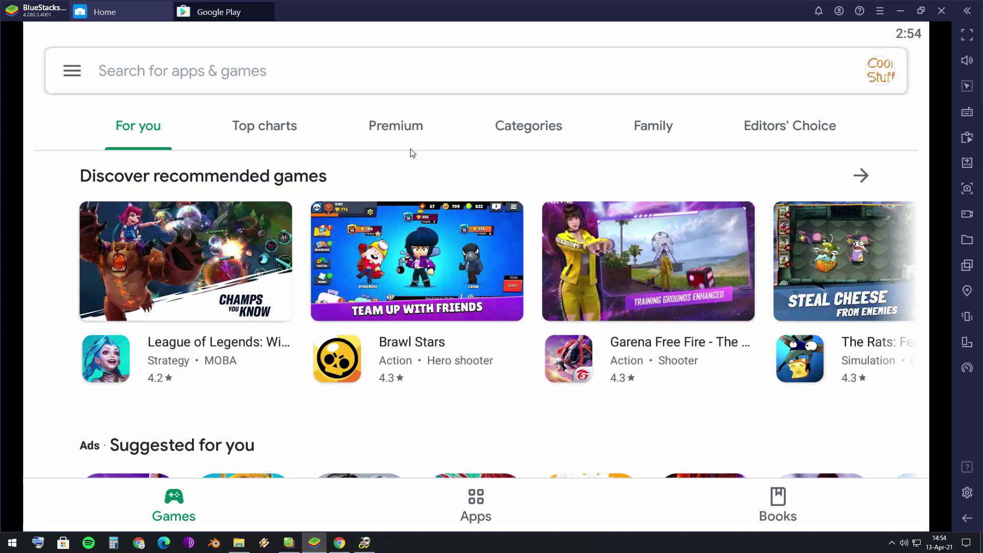
# Step: Search the Play Store for 'Brawl Stars', install it, and return to BlueStacks home
pyautogui.click(262, 82)
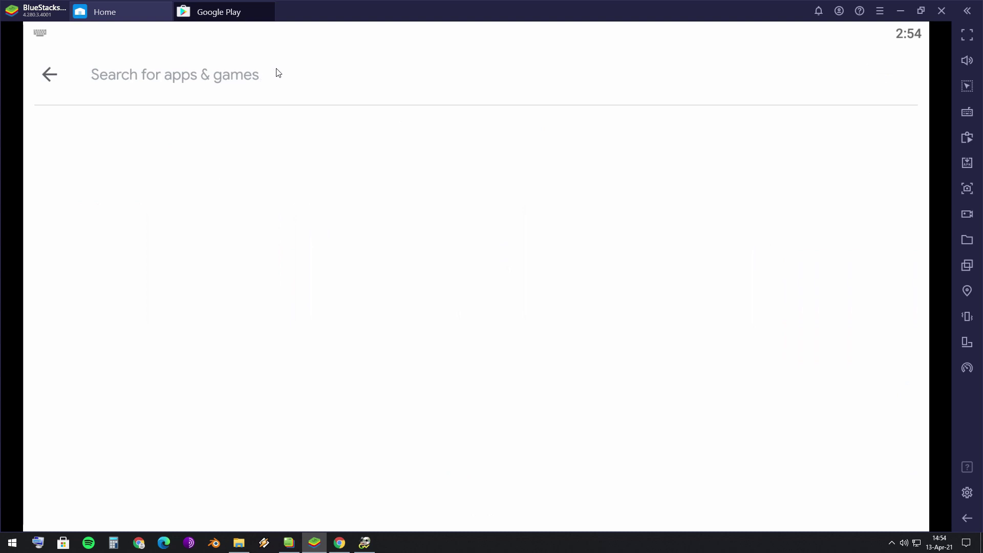
pyautogui.write('Bra')
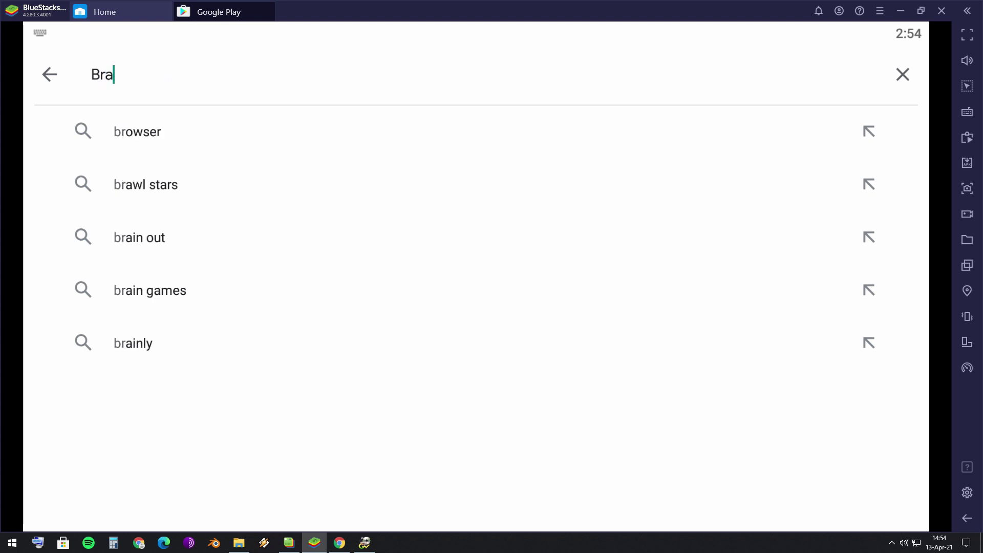
pyautogui.write('wl S')
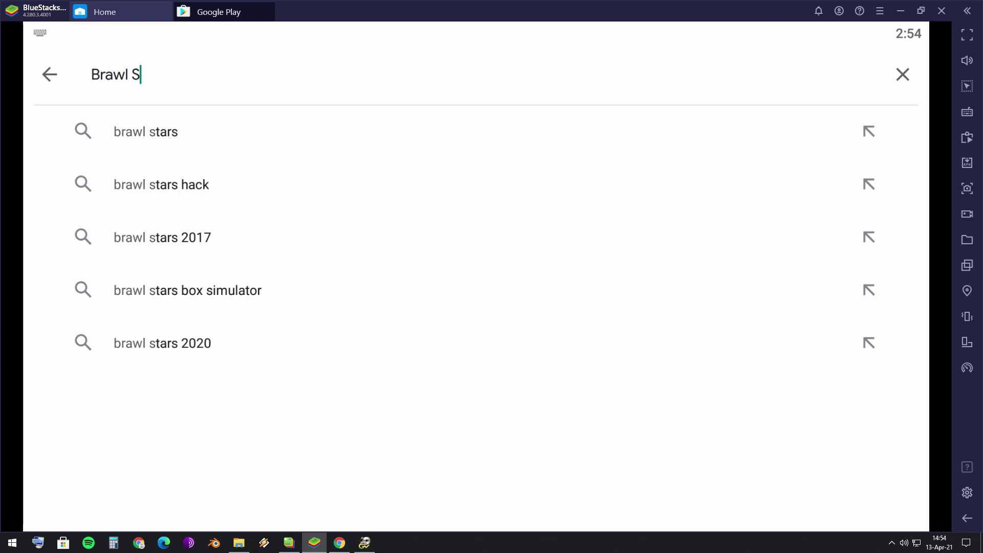
pyautogui.write('tars')
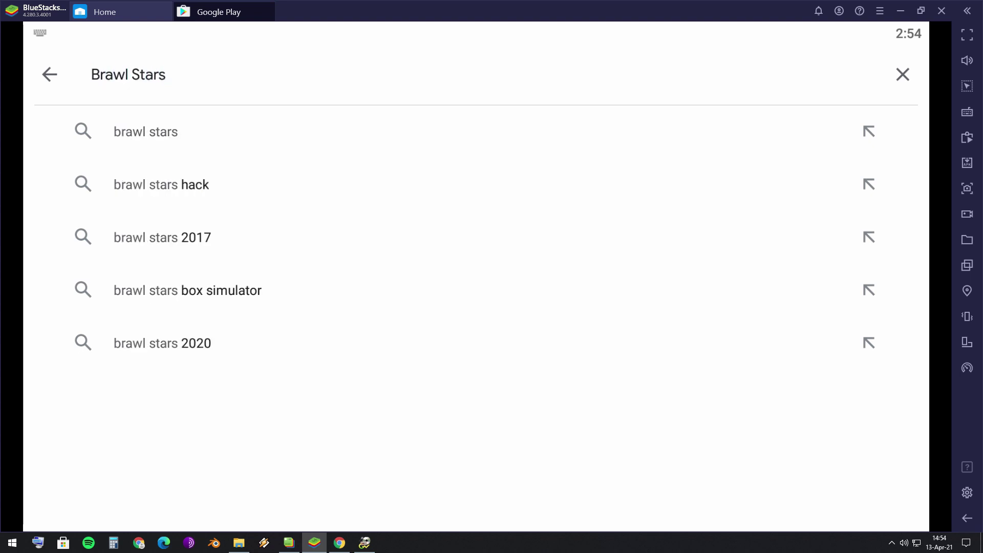
pyautogui.press('Return')
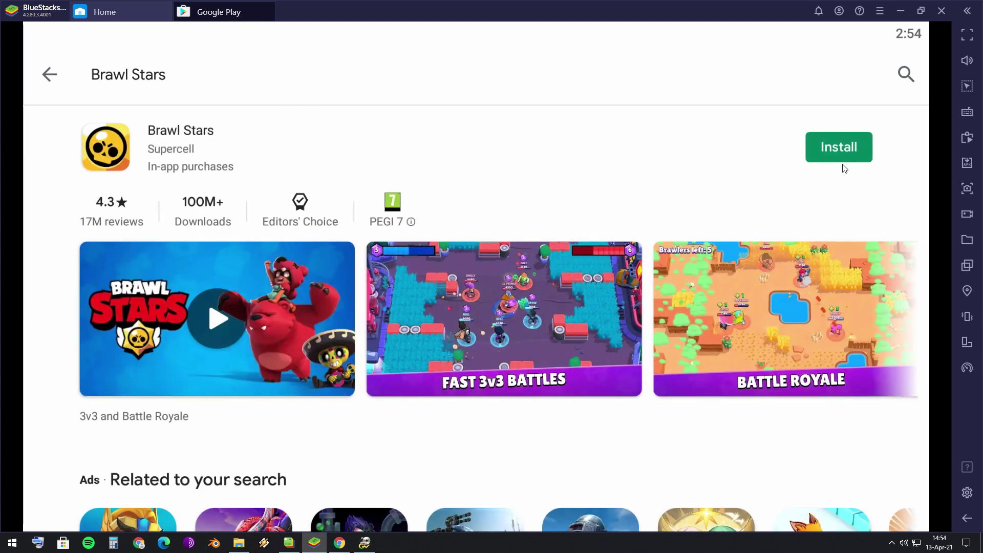
pyautogui.click(843, 151)
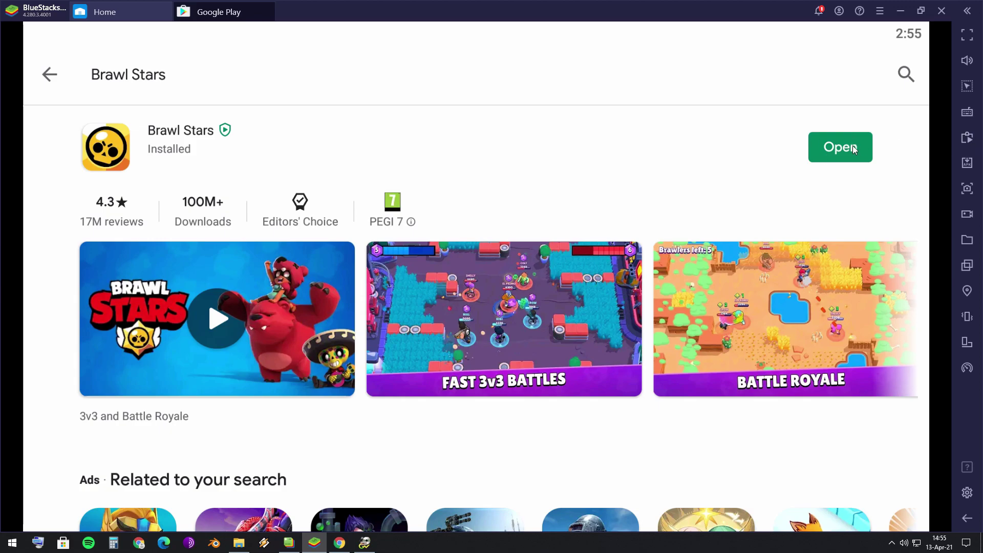
pyautogui.click(271, 7)
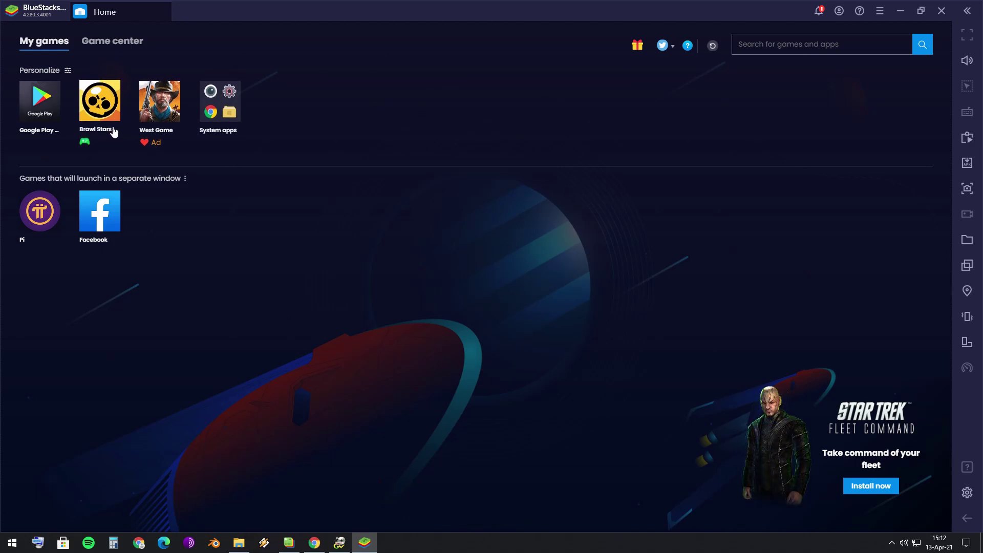
# Step: Launch Brawl Stars from My games, maximize BlueStacks, and open the Trophy Road
pyautogui.click(100, 108)
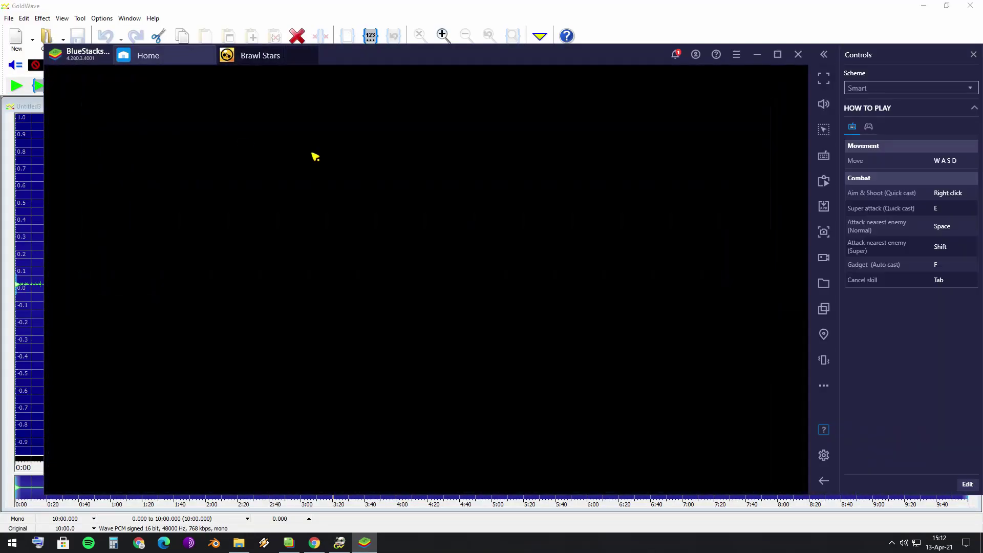
pyautogui.click(797, 54)
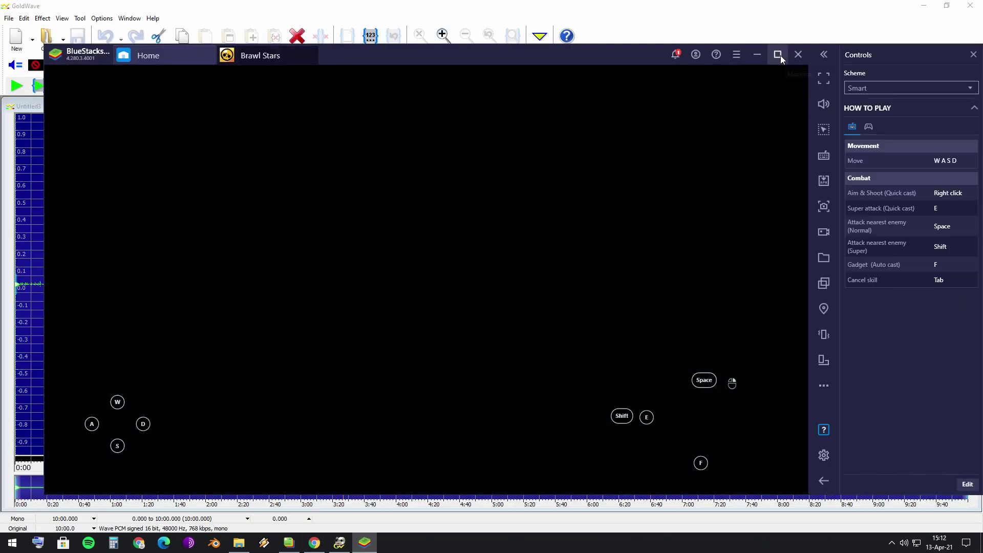
pyautogui.click(777, 55)
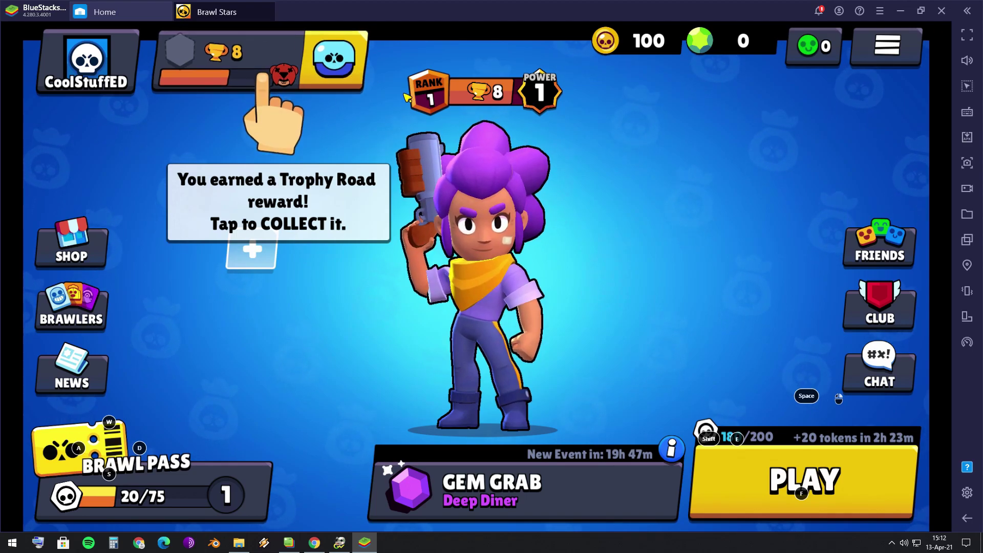
pyautogui.click(921, 133)
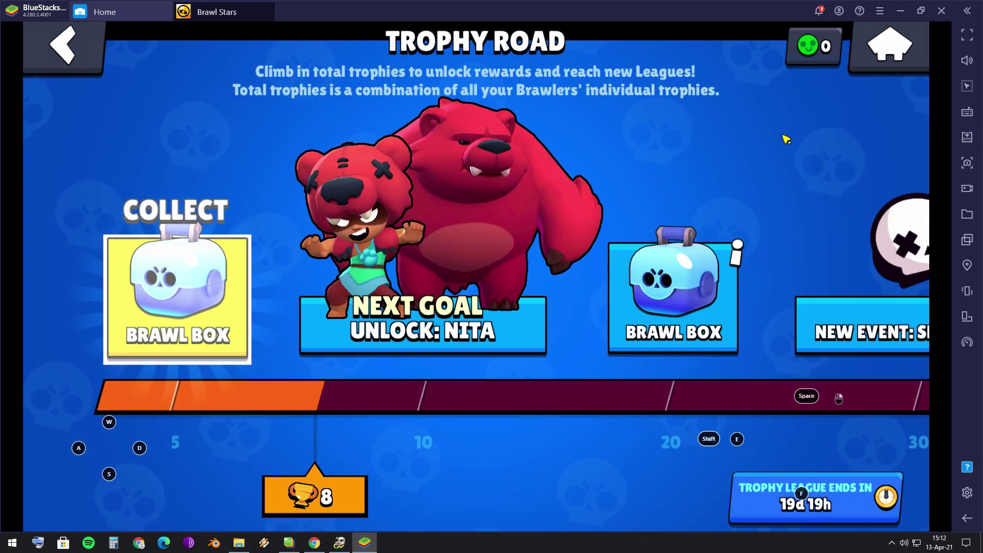
# Step: Switch BlueStacks to full screen and collect the Trophy Road Brawl Box rewards
pyautogui.press('F11')
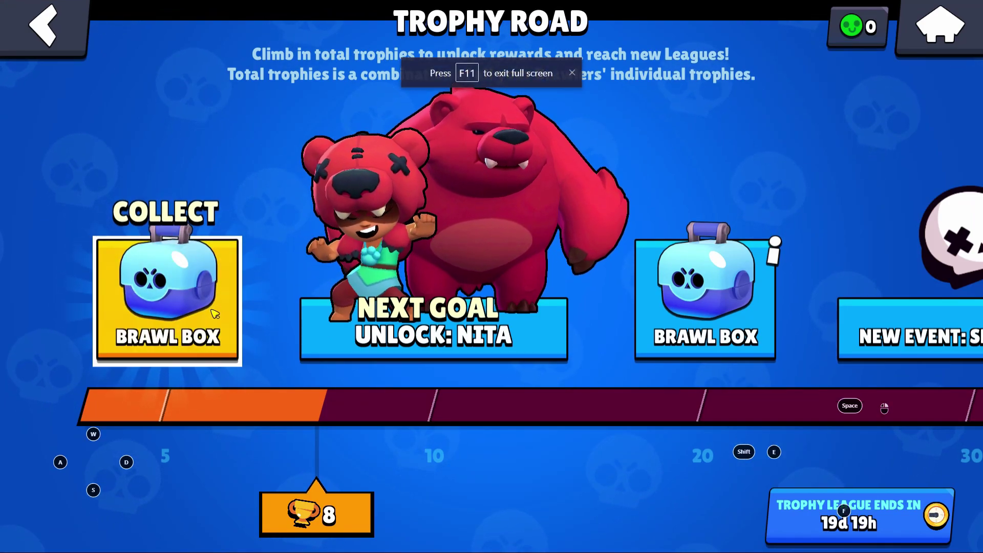
pyautogui.click(245, 335)
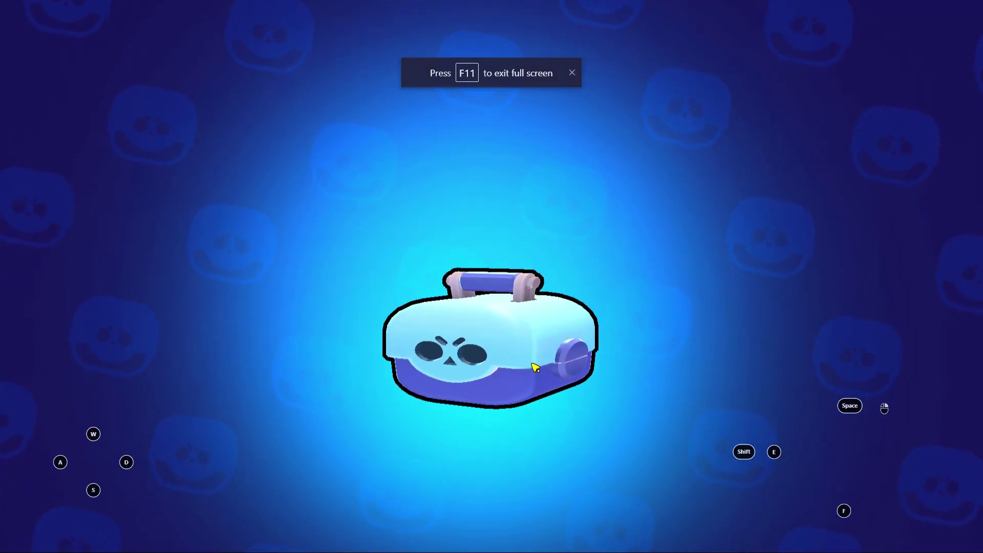
pyautogui.click(535, 370)
pyautogui.click(551, 338)
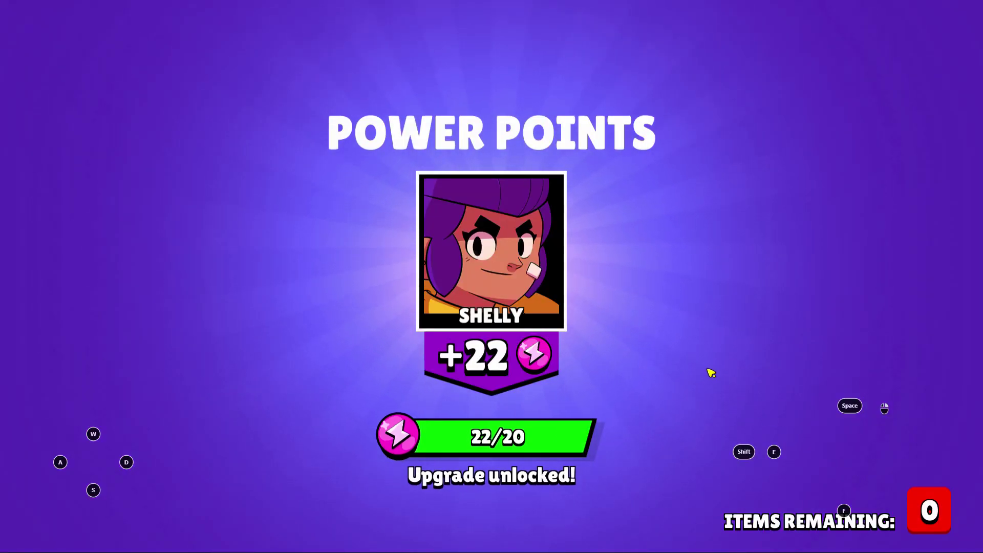
pyautogui.click(696, 372)
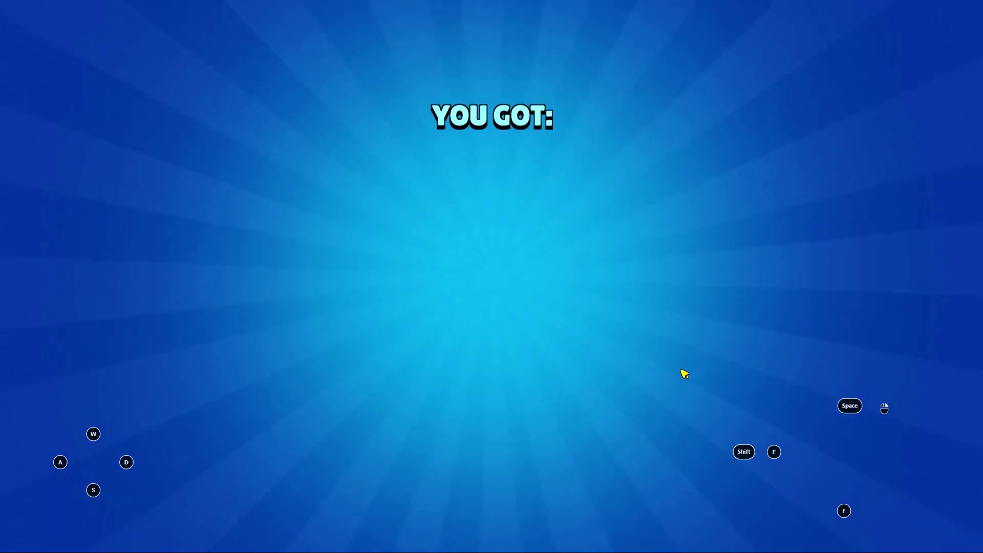
# Step: Dismiss the reward summary, return to the lobby and start a match search
pyautogui.click(640, 382)
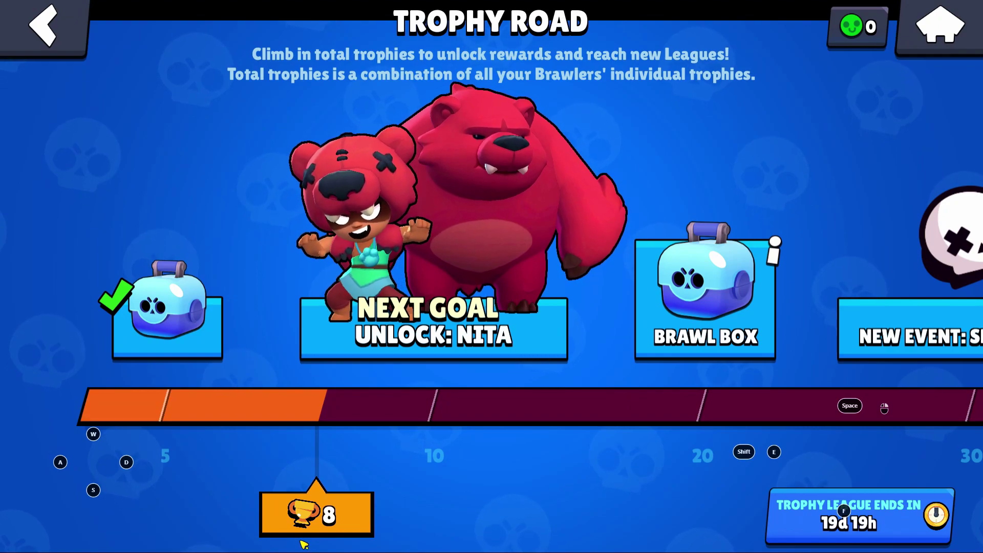
pyautogui.click(74, 57)
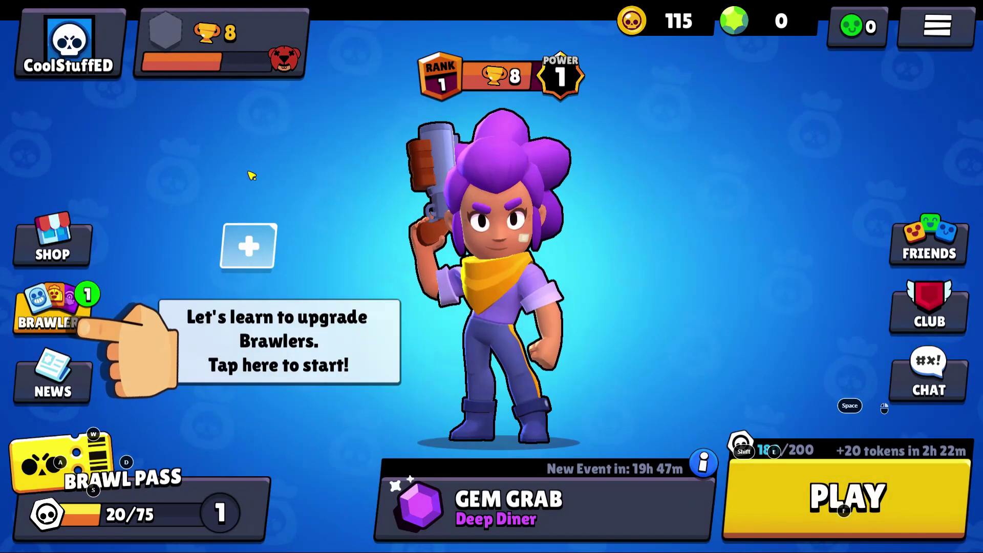
pyautogui.click(913, 520)
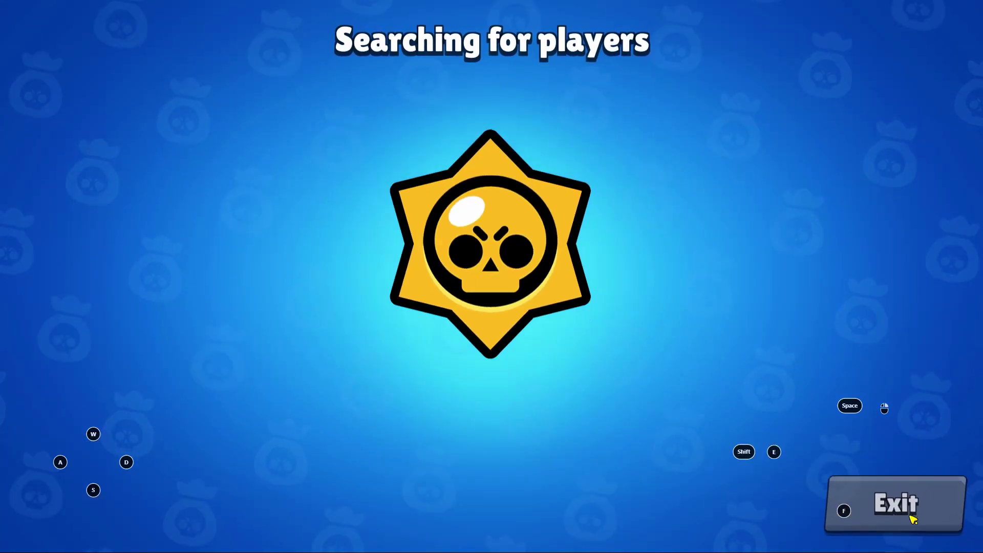